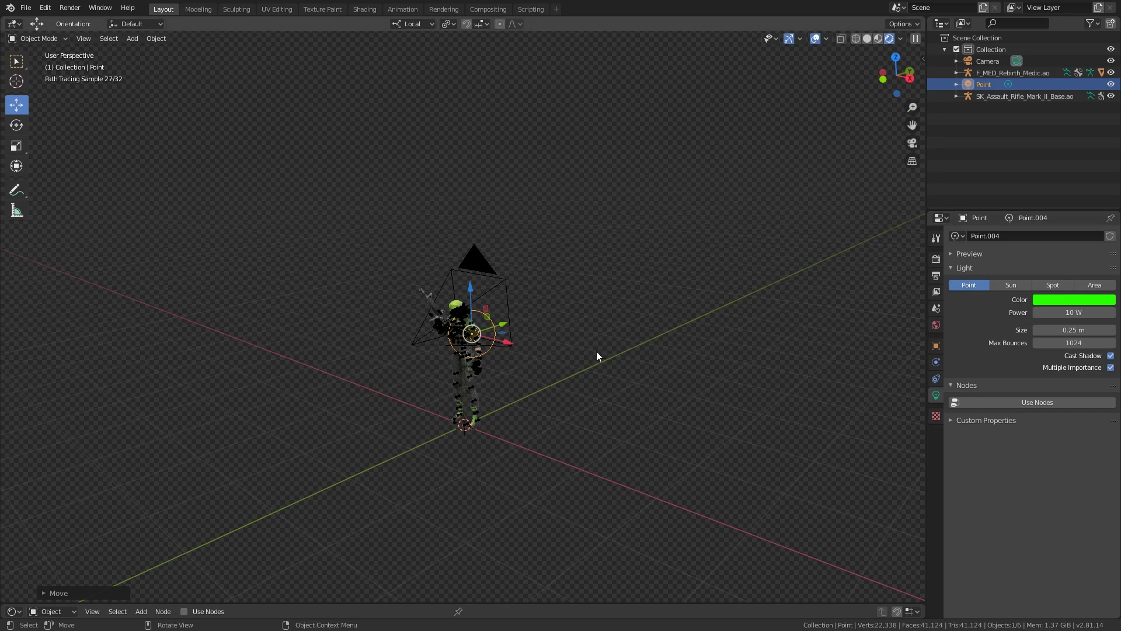
- Compare the scene with the green point light hidden and shown through the camera, and raise its power to 55 W
middle_click_drag(596, 355, 538, 278)
key("KP_0")
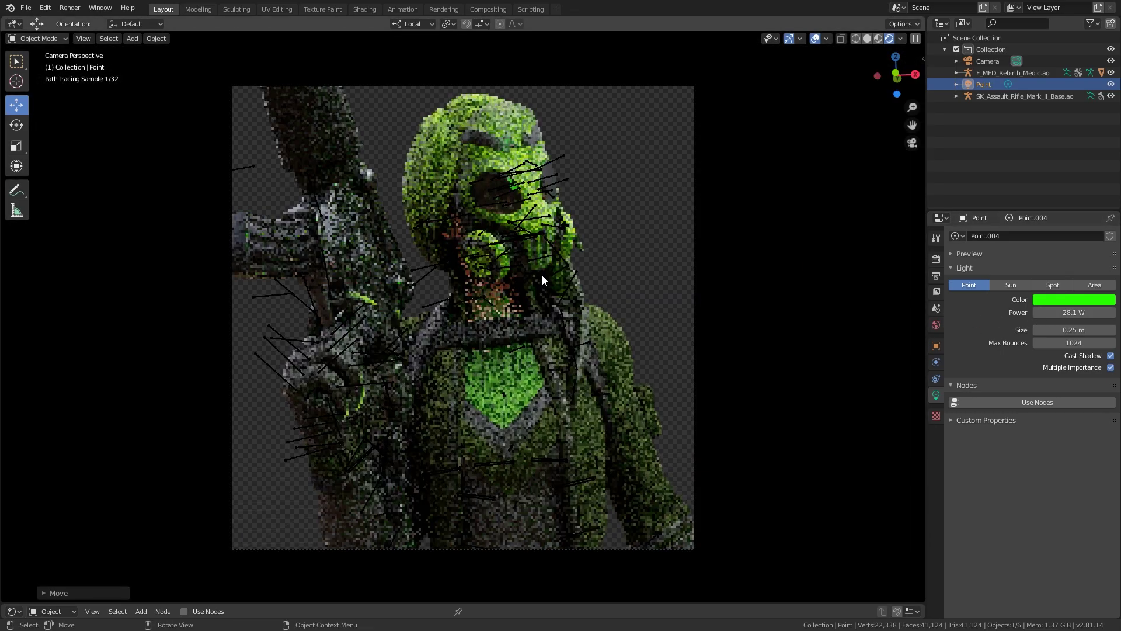
left_click(1111, 85)
left_click(1111, 85)
left_click(1066, 303)
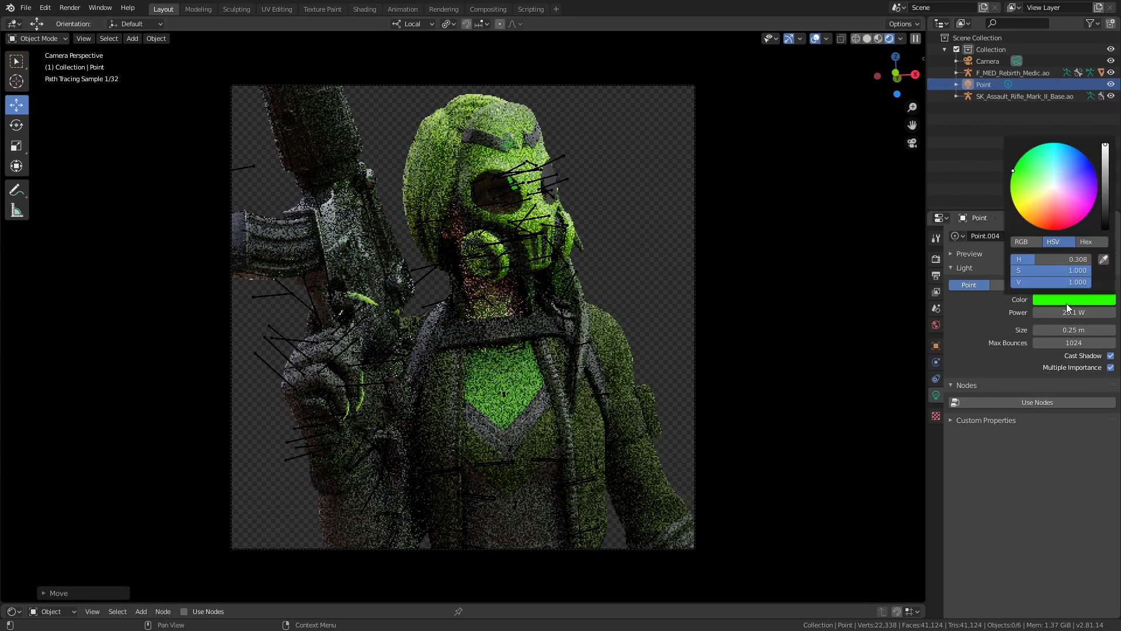
left_click_drag(1065, 312, 1106, 312)
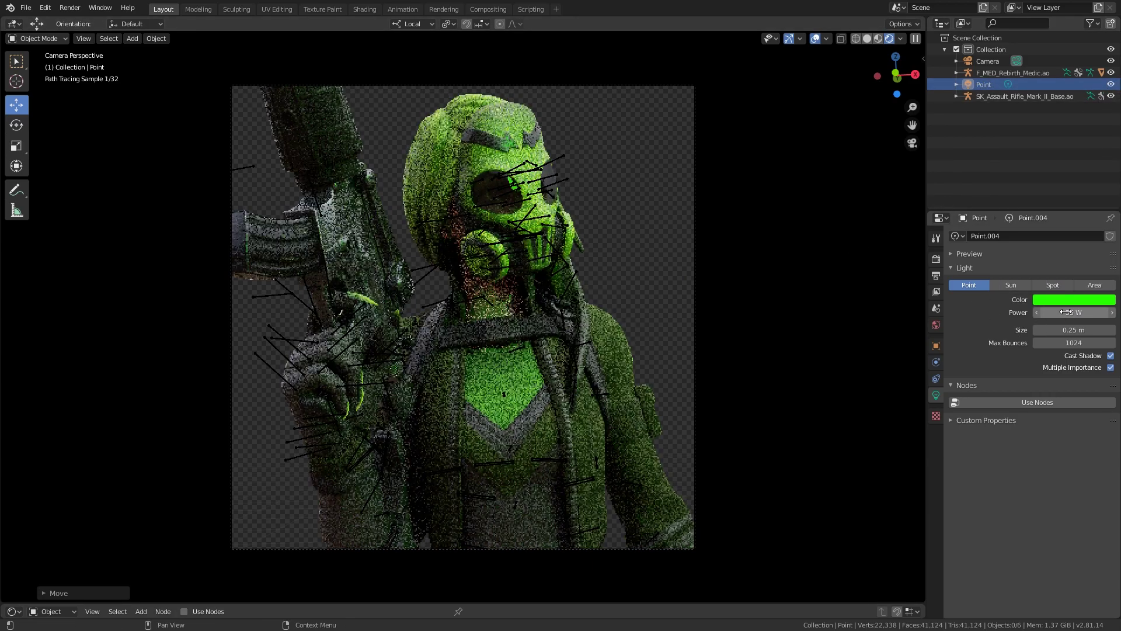
- Place five copies of the green point light around the character, and raise one copy's power to 82.1 W
middle_click_drag(607, 309, 660, 307)
left_click(663, 316)
key("ctrl+c")
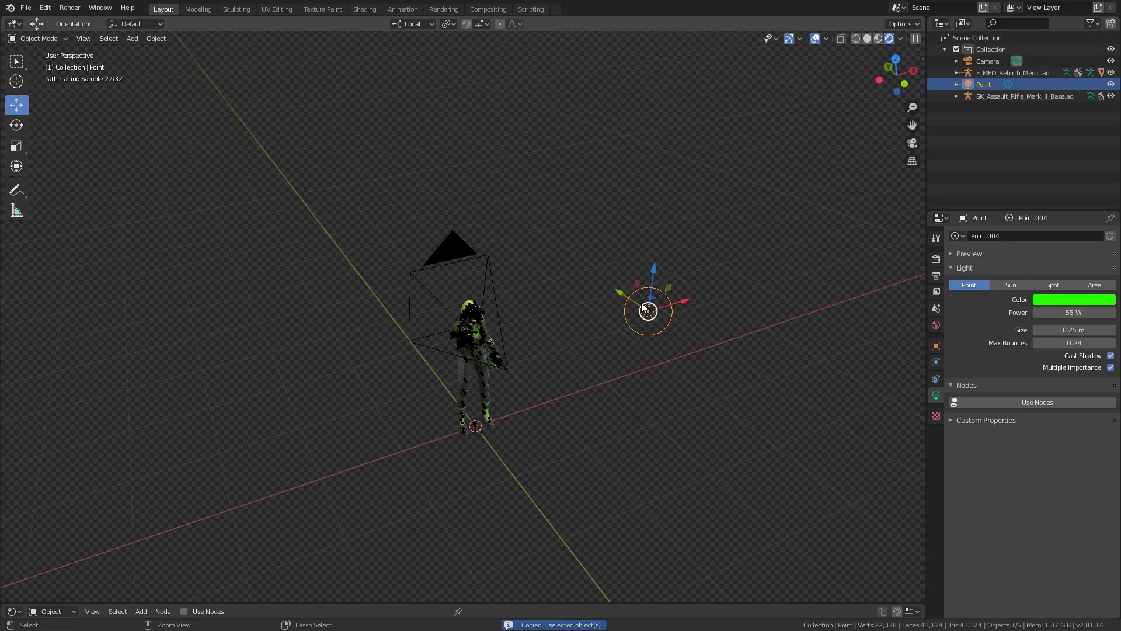
key("ctrl+v")
left_click_drag(620, 295, 453, 229)
middle_click_drag(504, 248, 566, 362)
left_click(566, 362)
left_click(506, 302)
left_click_drag(1069, 313, 1104, 312)
- Preview the green lighting through the camera without viewport overlays, and restore the overlays to view all the lights
scroll(474, 326, "up", 5)
middle_click_drag(474, 330, 498, 324)
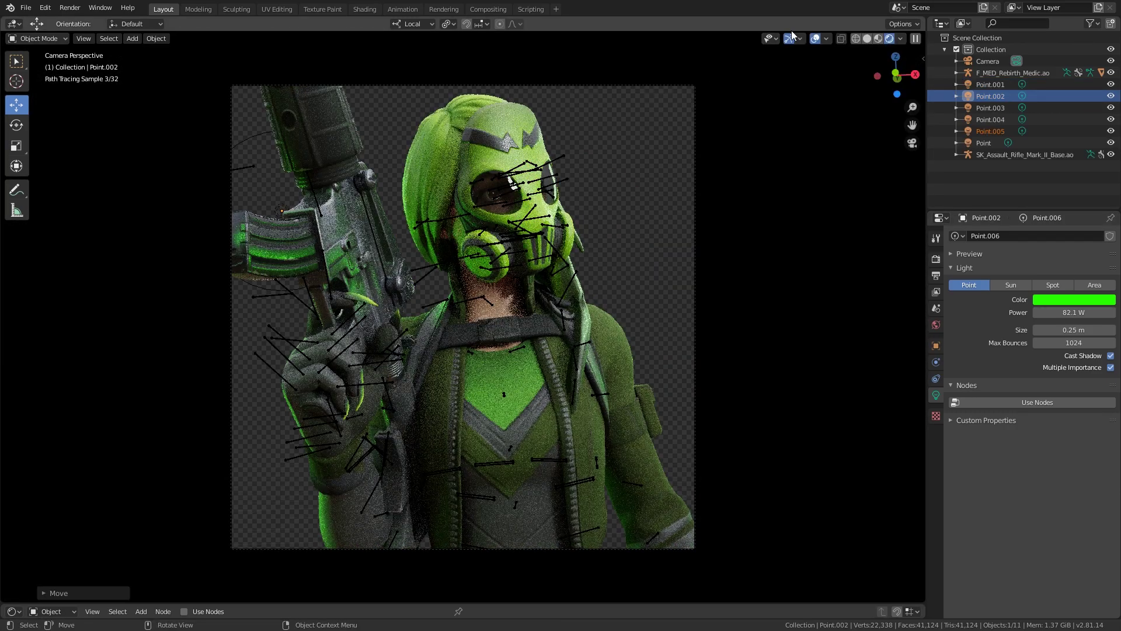
left_click(815, 38)
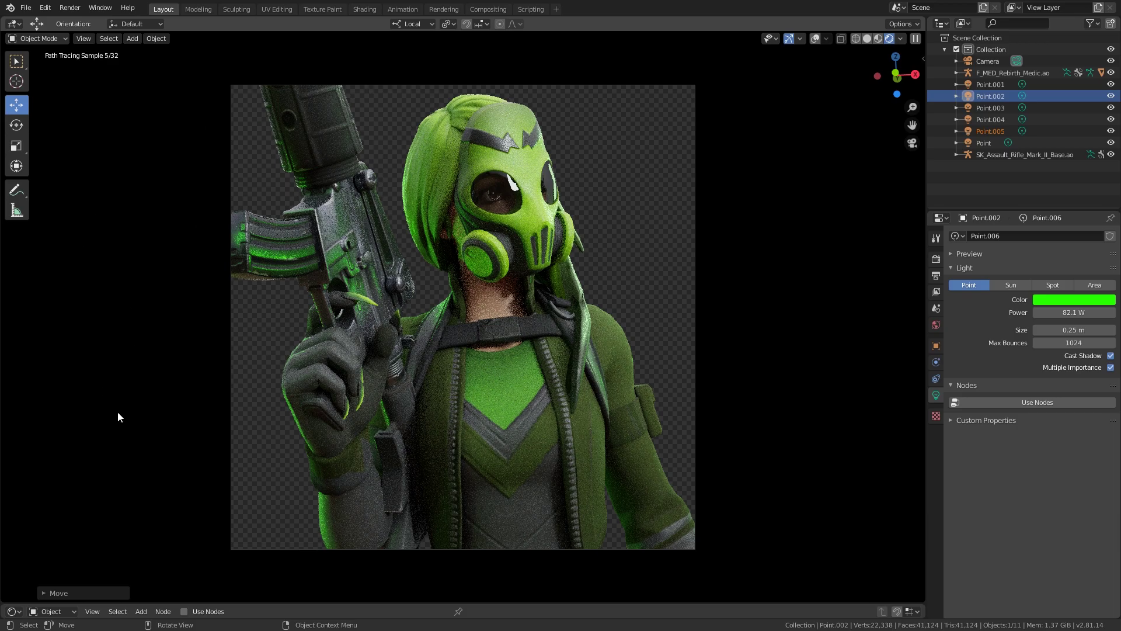
middle_click_drag(552, 267, 587, 243)
scroll(588, 243, "down", 8)
scroll(637, 254, "up", 1)
left_click(716, 370)
middle_click_drag(719, 368, 716, 370)
left_click(816, 39)
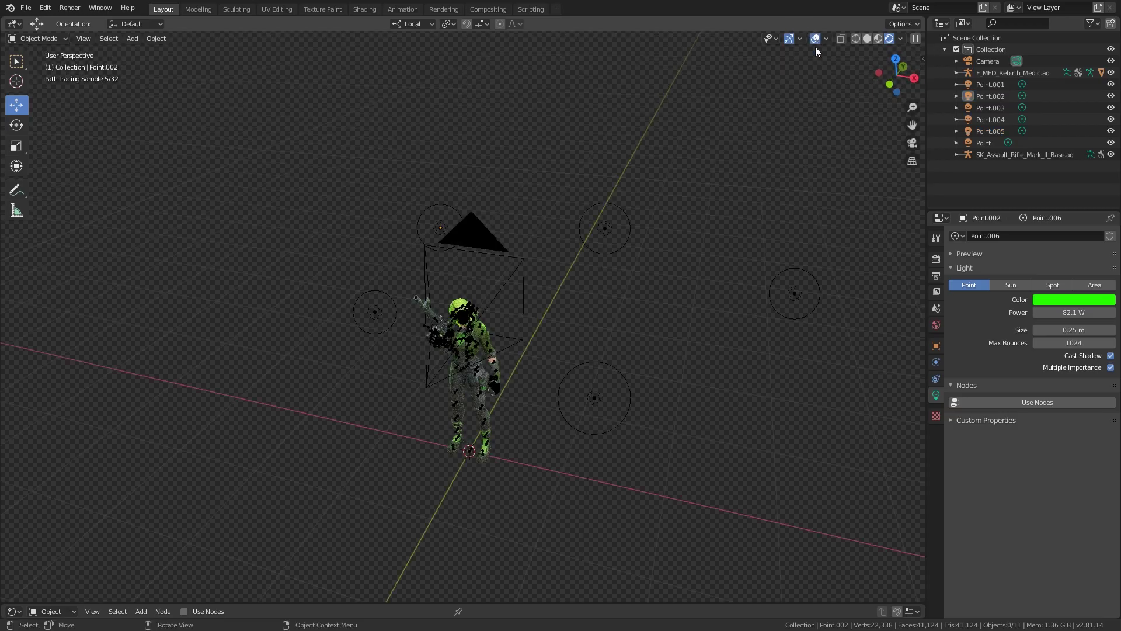
- Reposition the outermost green point light around the character and set its power to 107.3 W
left_click(790, 296)
left_click_drag(833, 300, 719, 288)
middle_click_drag(669, 316, 575, 327)
left_click_drag(710, 438, 471, 562)
left_click_drag(520, 522, 677, 491)
key("KP_0")
left_click_drag(1061, 312, 1076, 311)
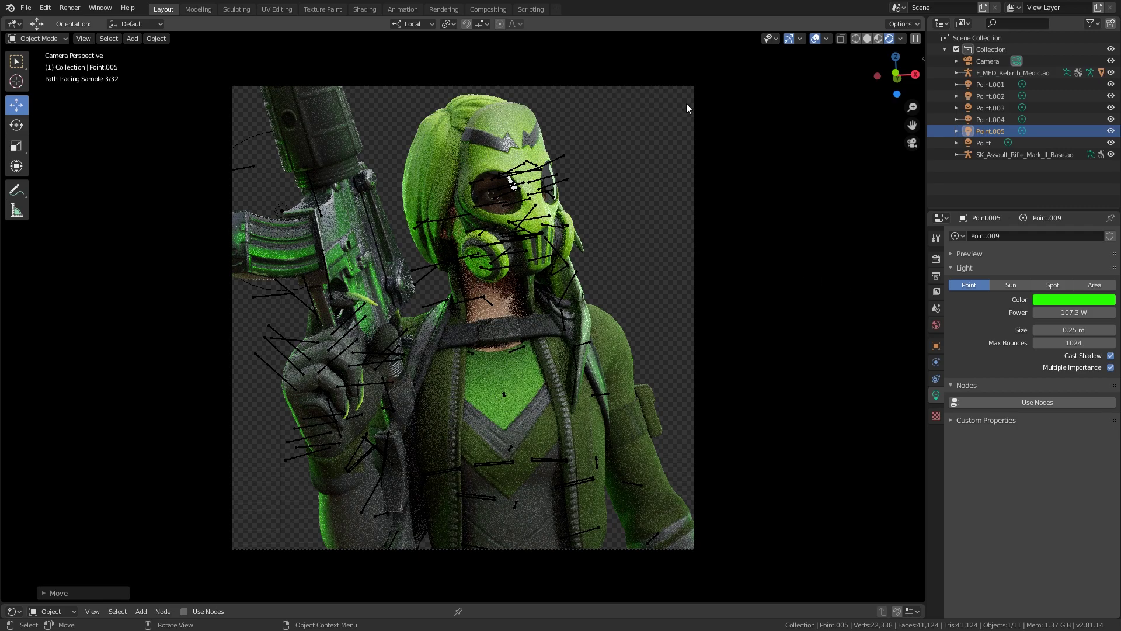
- Hide the viewport overlays and set the Cycles render samples to 300
left_click(815, 38)
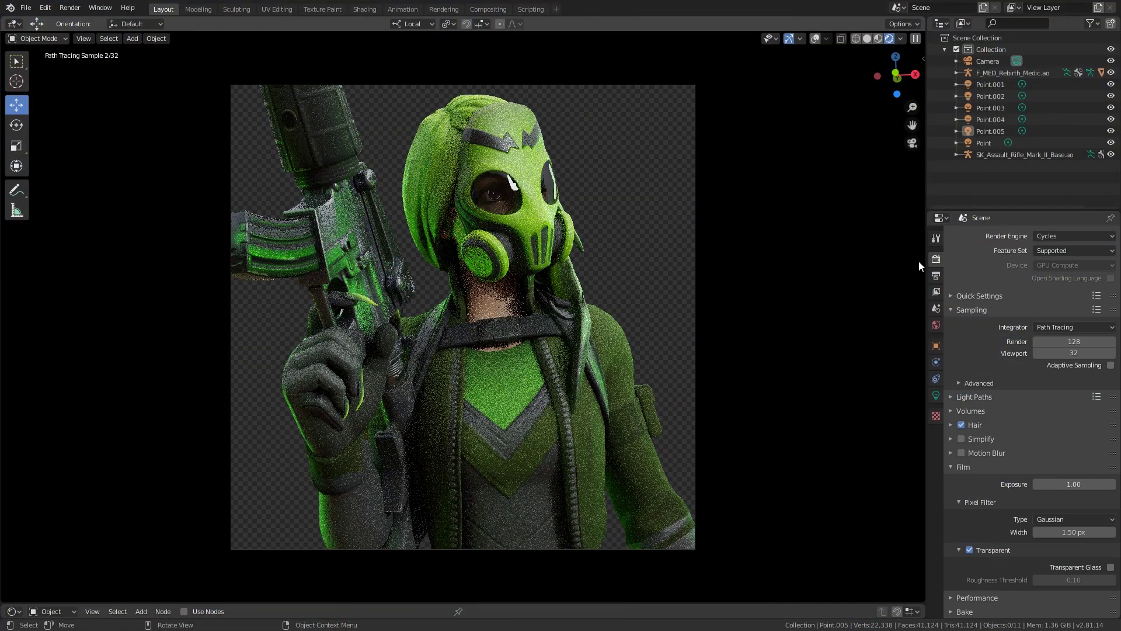
left_click(1066, 339)
type("3")
key("Return")
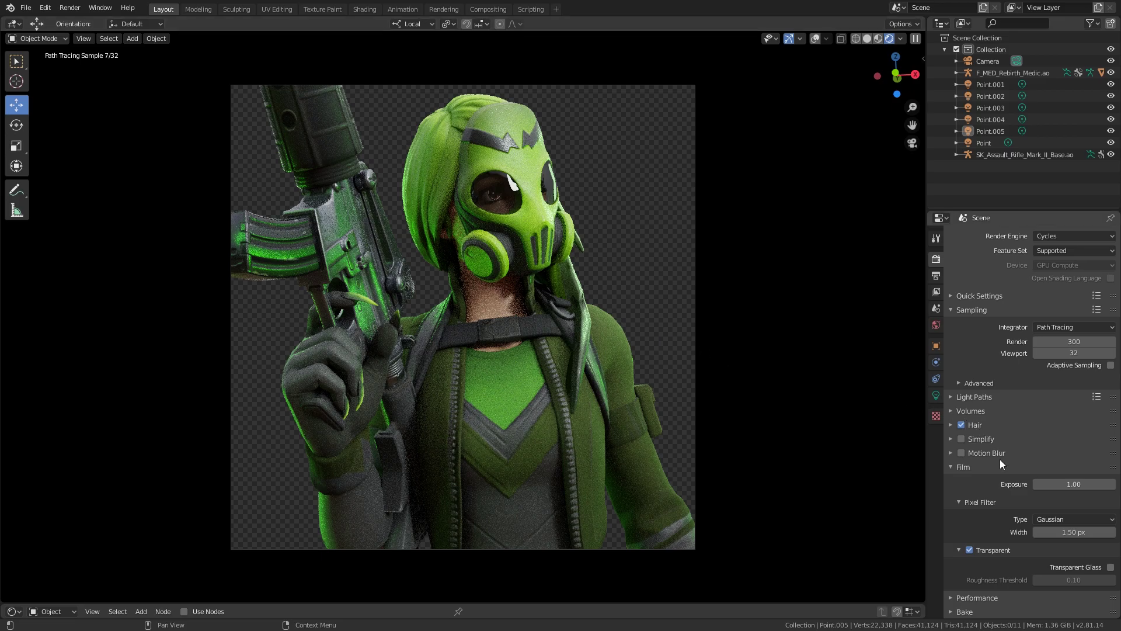
- Turn off the transparent film to view the environment behind the character, and enable it again
left_click(969, 549)
mouse_move(637, 286)
middle_mouse_down()
mouse_move(622, 284)
mouse_move(632, 300)
middle_mouse_up()
scroll(581, 279, "down", 8)
middle_click_drag(527, 296, 503, 290)
key("KP_0")
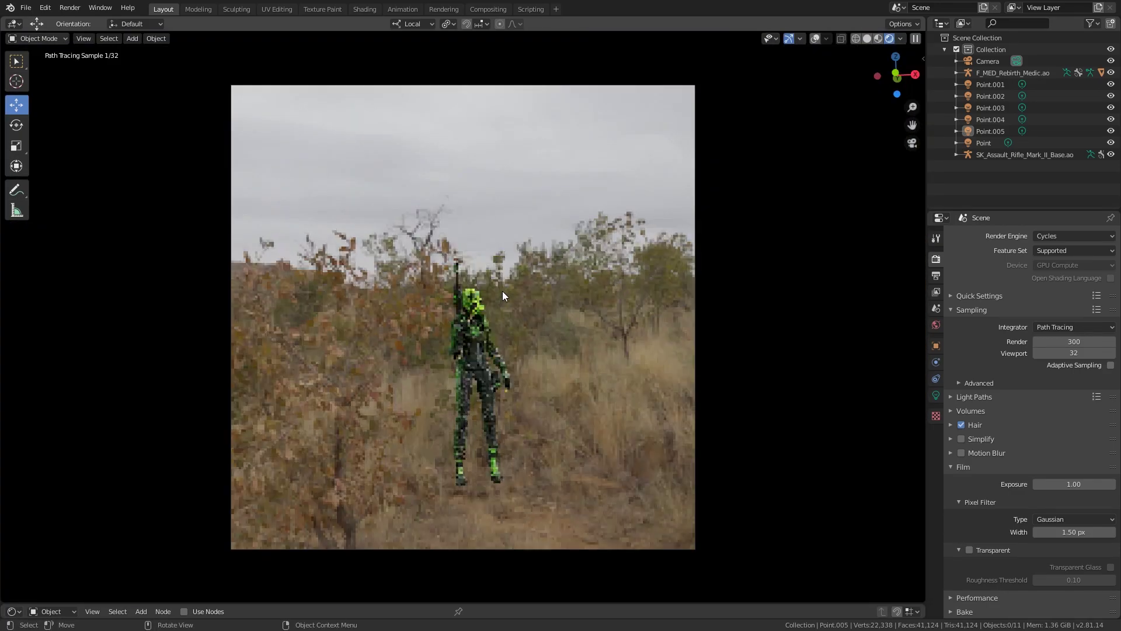
left_click(970, 551)
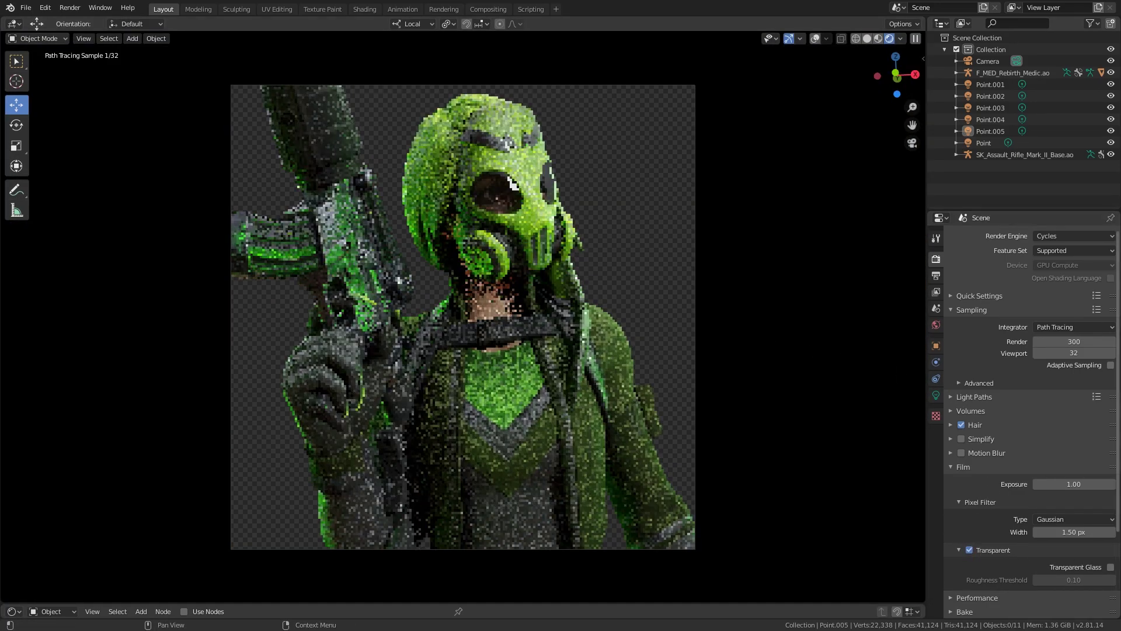
- Enable Transparent Glass for the film, and check the output dimensions and the view layer's denoising option
left_click(1110, 568)
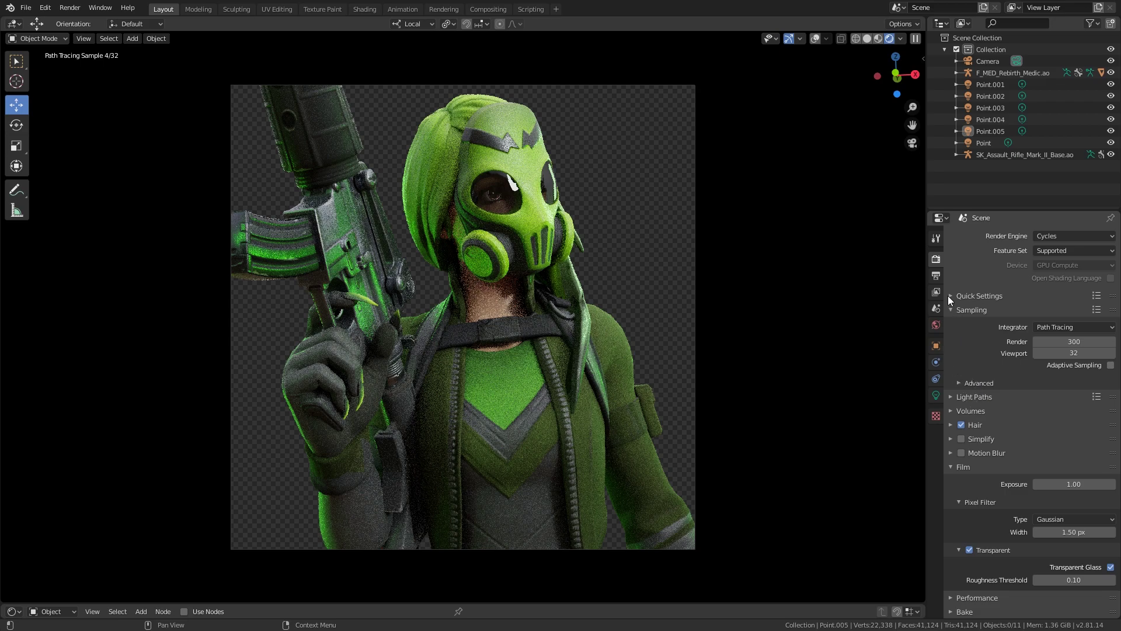
left_click(935, 275)
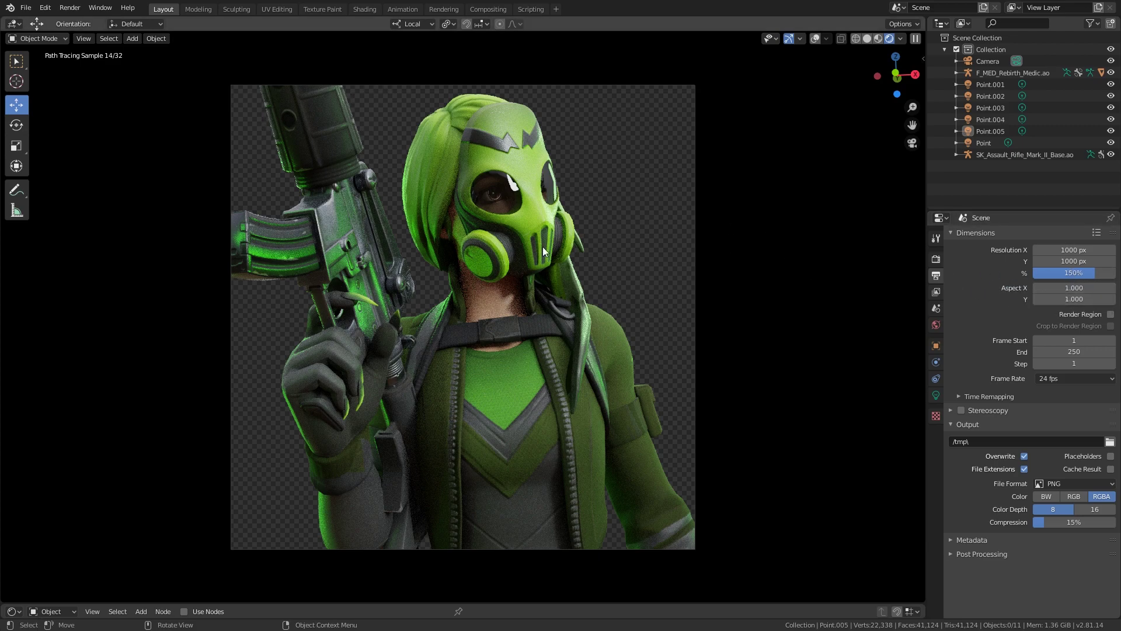
left_click(937, 293)
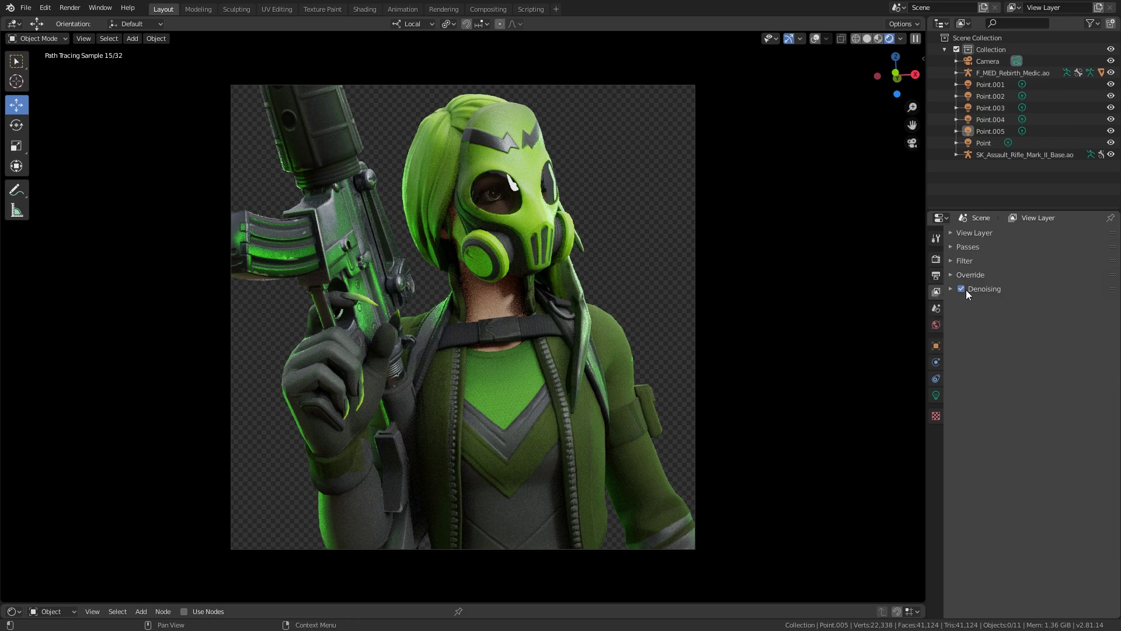
- Examine the noise on the character's neck and chest up close, and return to the camera view and render settings
scroll(521, 285, "up", 8)
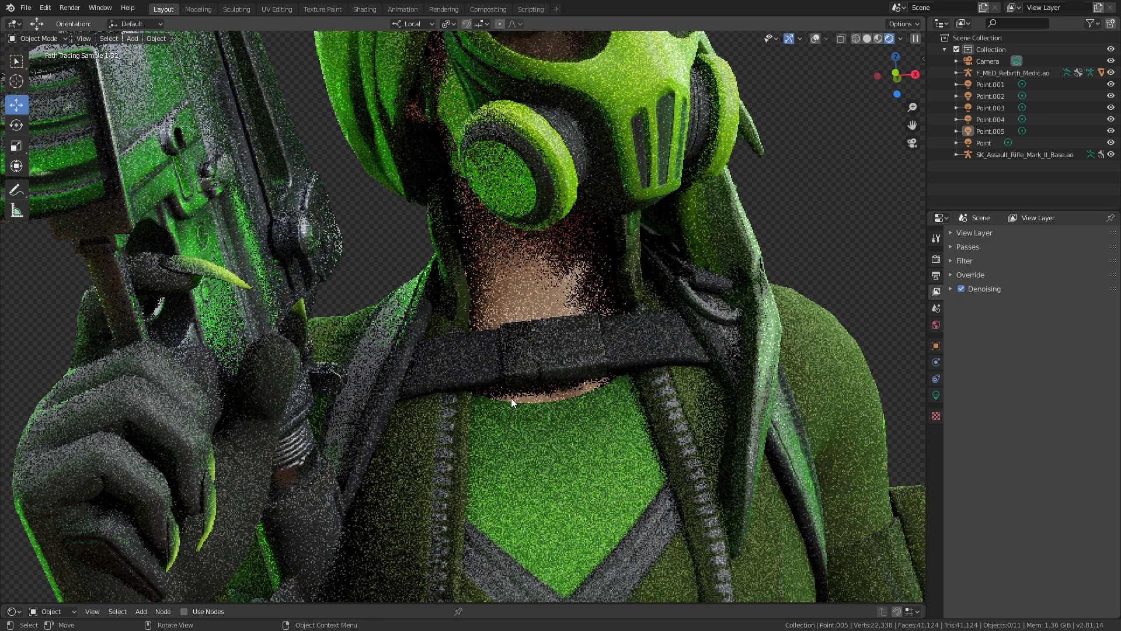
key("KP_0")
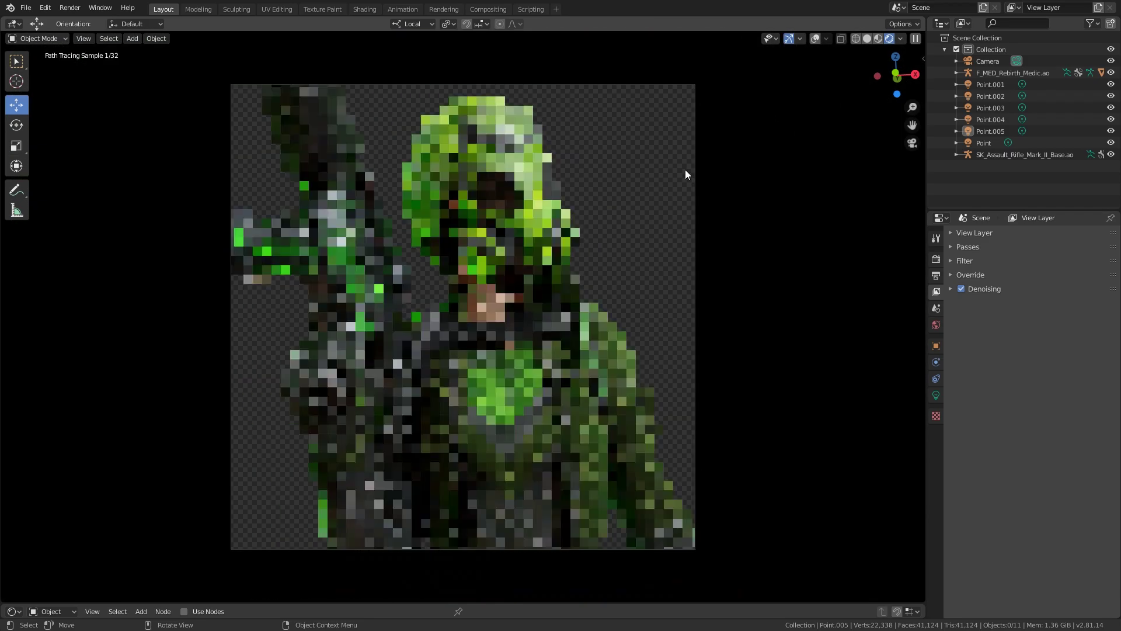
left_click(937, 259)
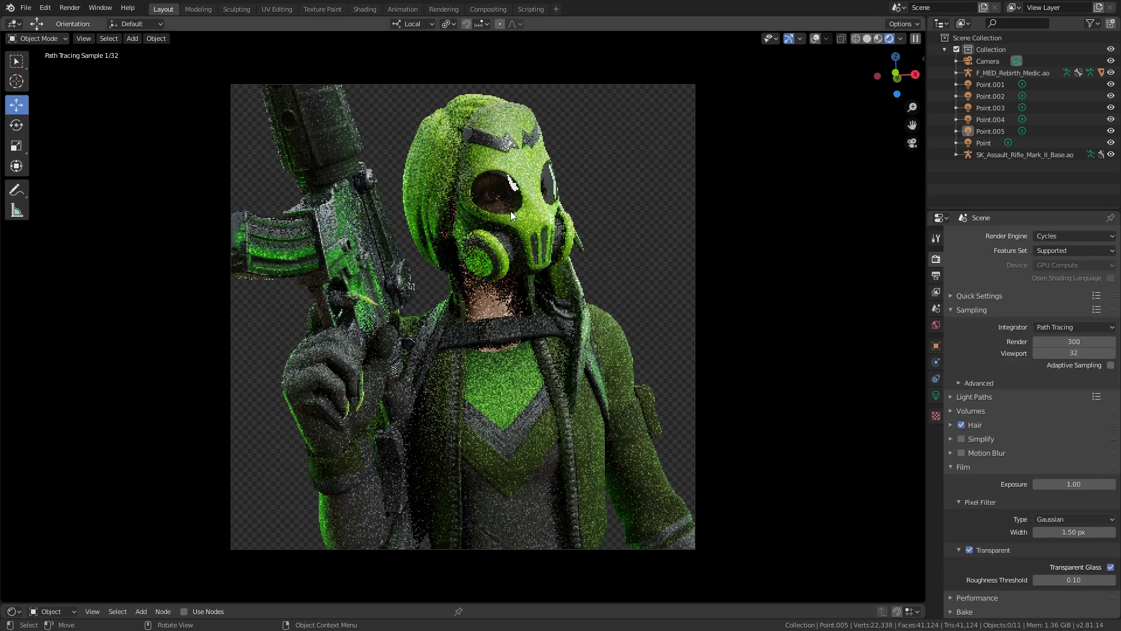
- Switch the viewport to solid shading and render the still image
left_click(868, 42)
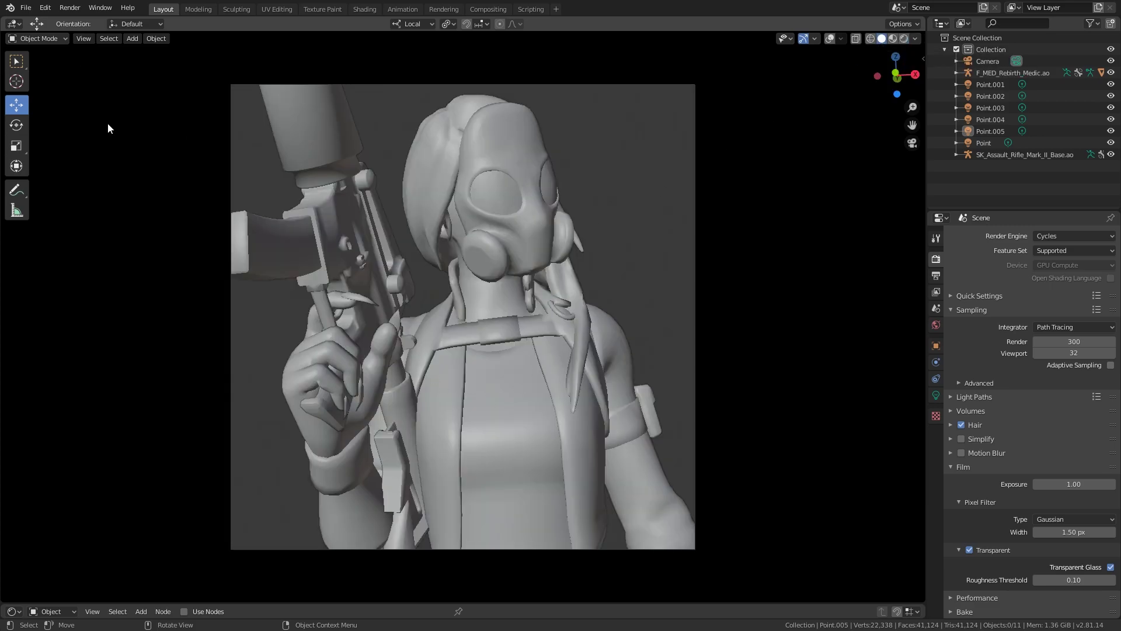
left_click(73, 8)
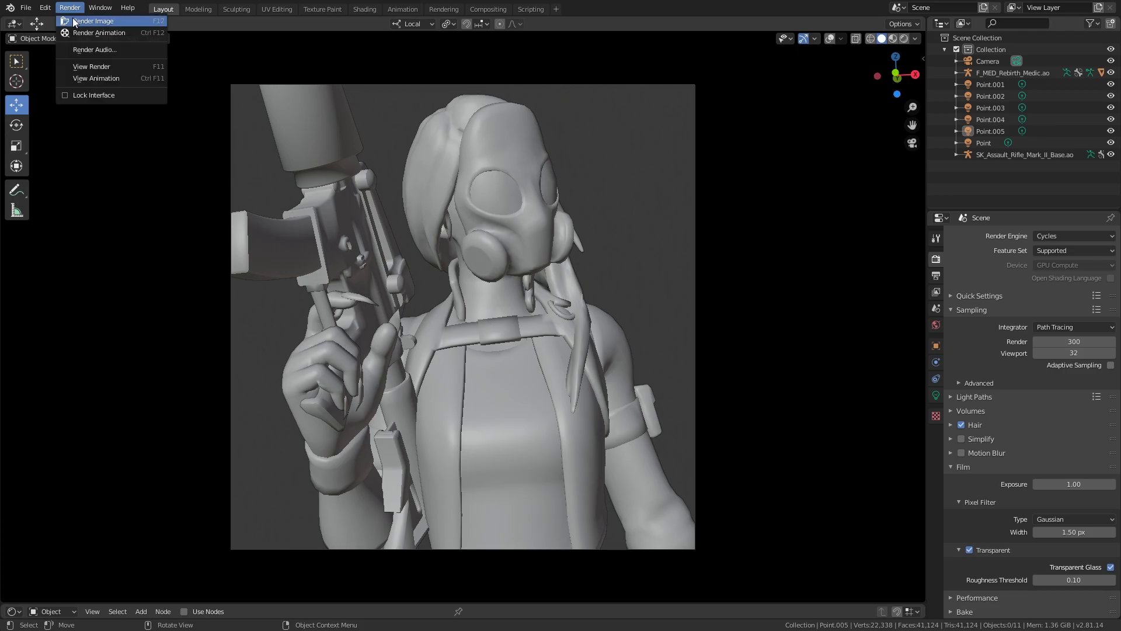
left_click(91, 21)
scroll(253, 139, "down", 1)
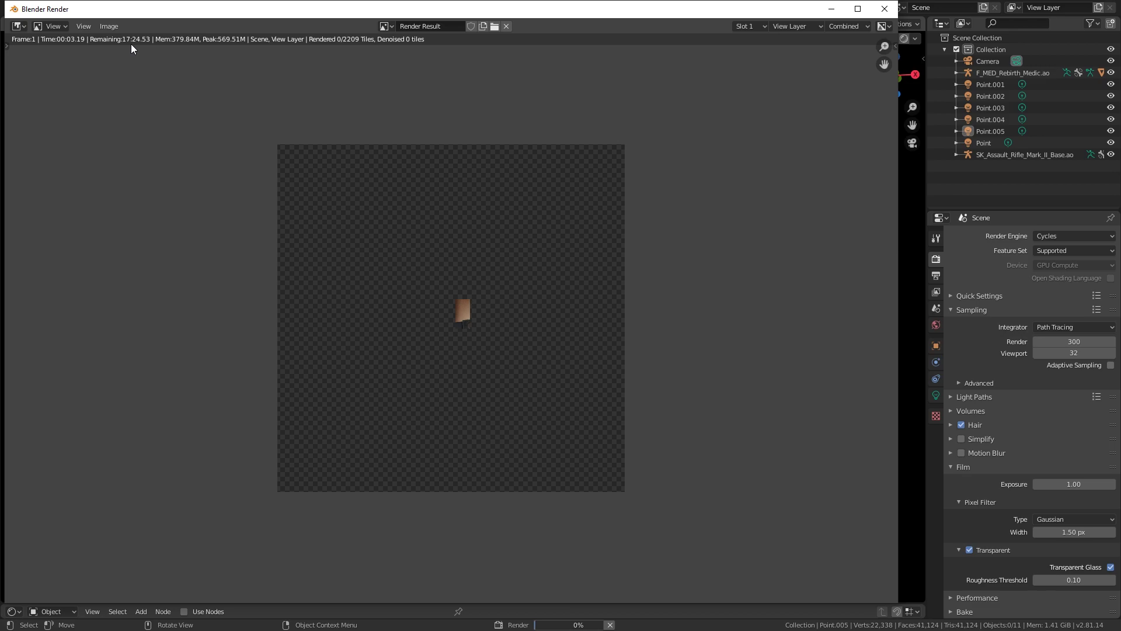
scroll(159, 85, "up", 2)
scroll(138, 54, "down", 1)
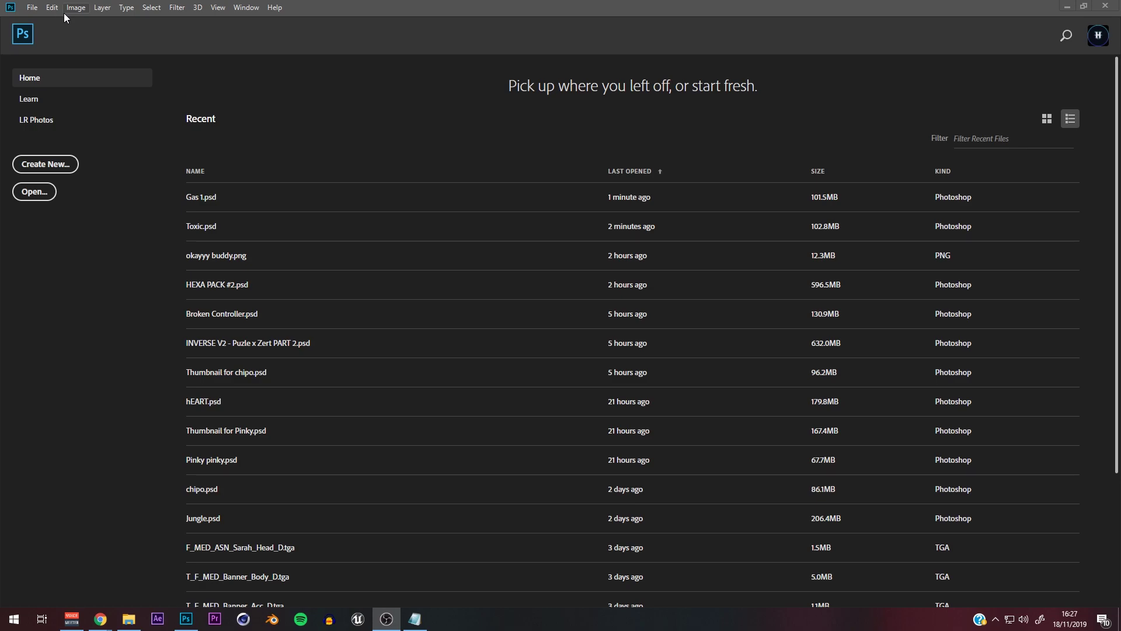
- In Photoshop, create a new 1000 × 1000 pixel document with a white background
left_click(32, 7)
left_click(40, 23)
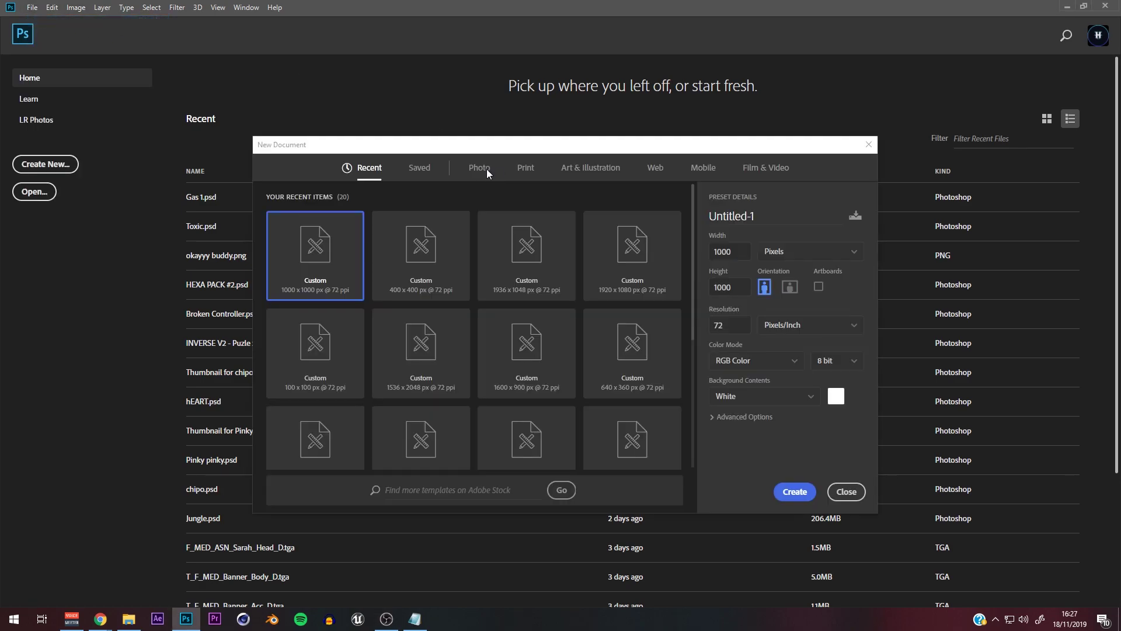
double_click(734, 251)
key("Tab")
left_click(799, 493)
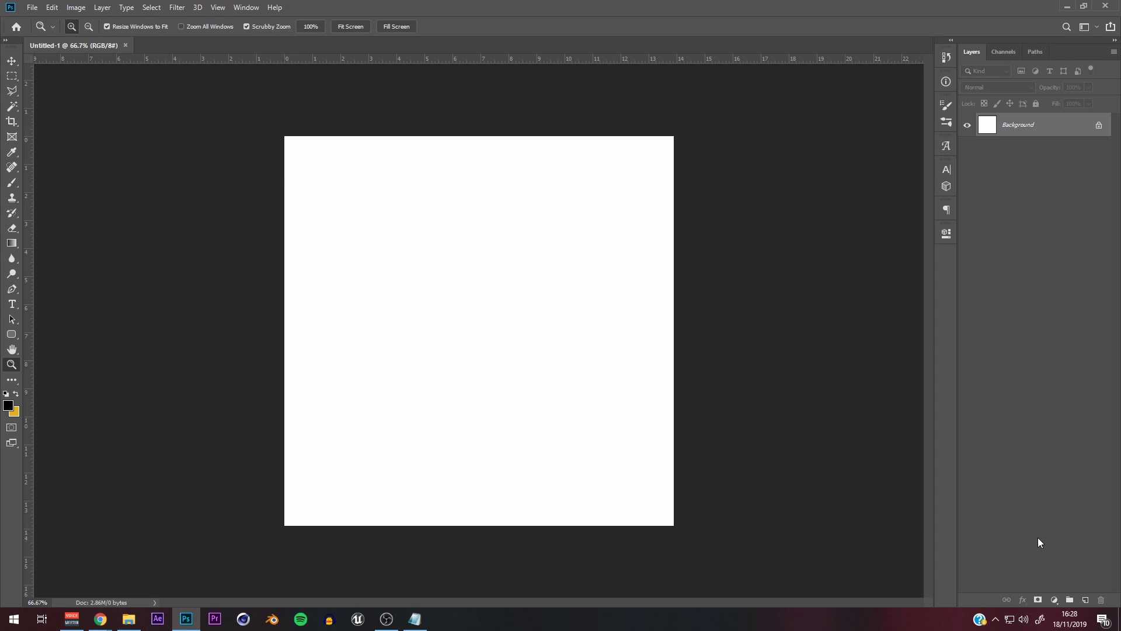
- Replace the unlocked white background with an empty layer, and place the Toxic render to fill the canvas
left_click(1098, 127)
left_click(1085, 600)
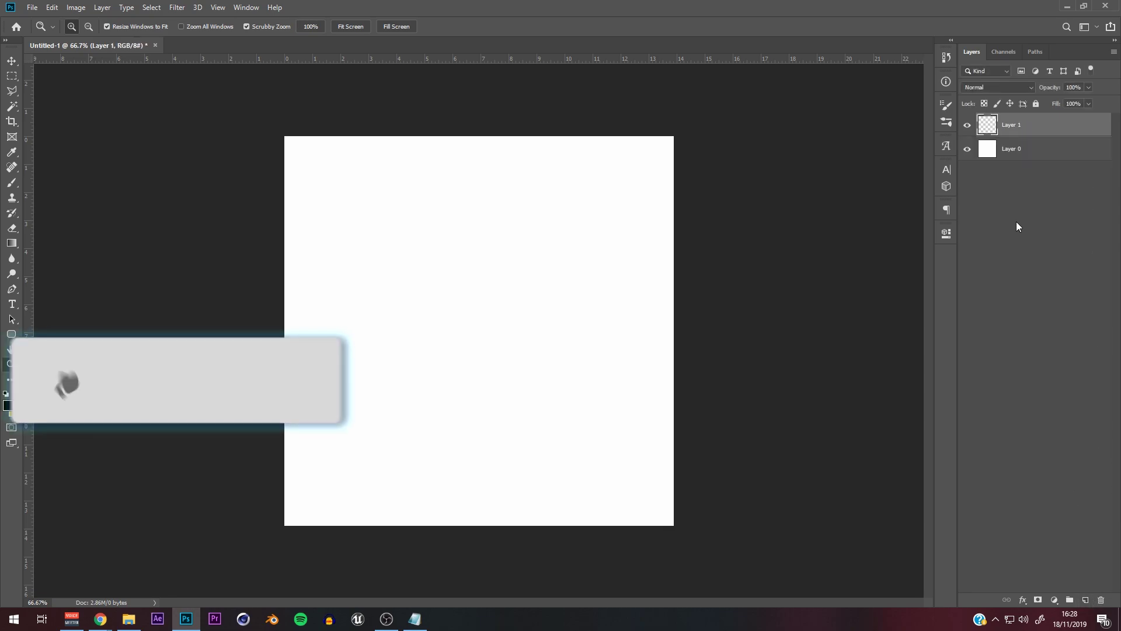
left_click(1008, 150)
key("Delete")
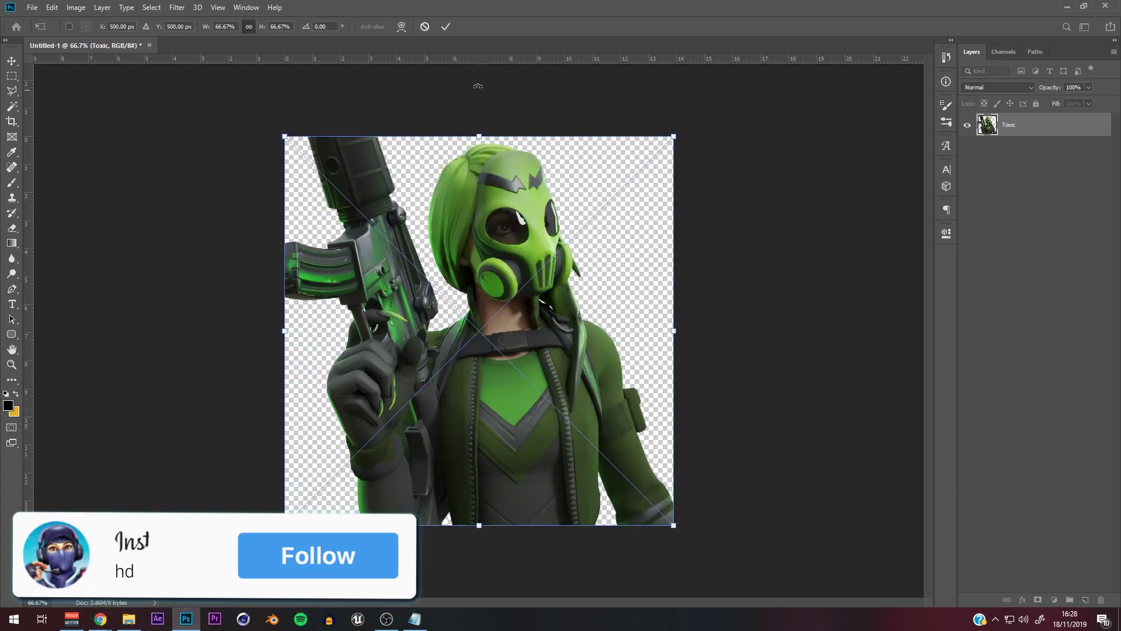
key("Return")
- Examine the placed Toxic render up close, checking the mask, the rifle and the green edge lighting
key("z")
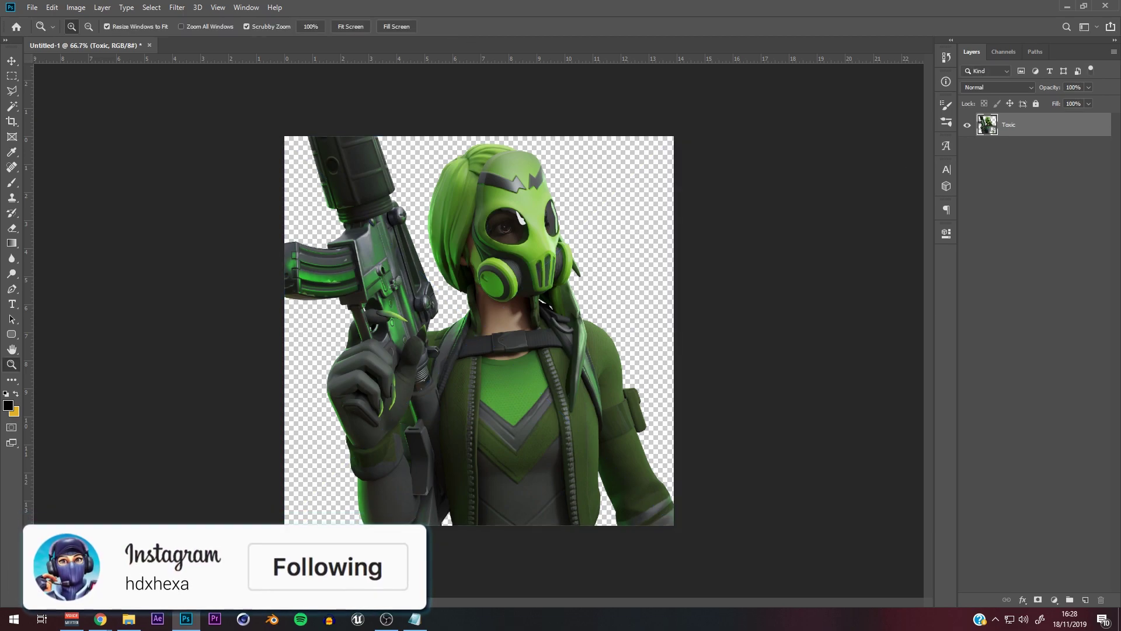
scroll(549, 279, "up", 12, "alt")
scroll(515, 287, "down", 4, "alt")
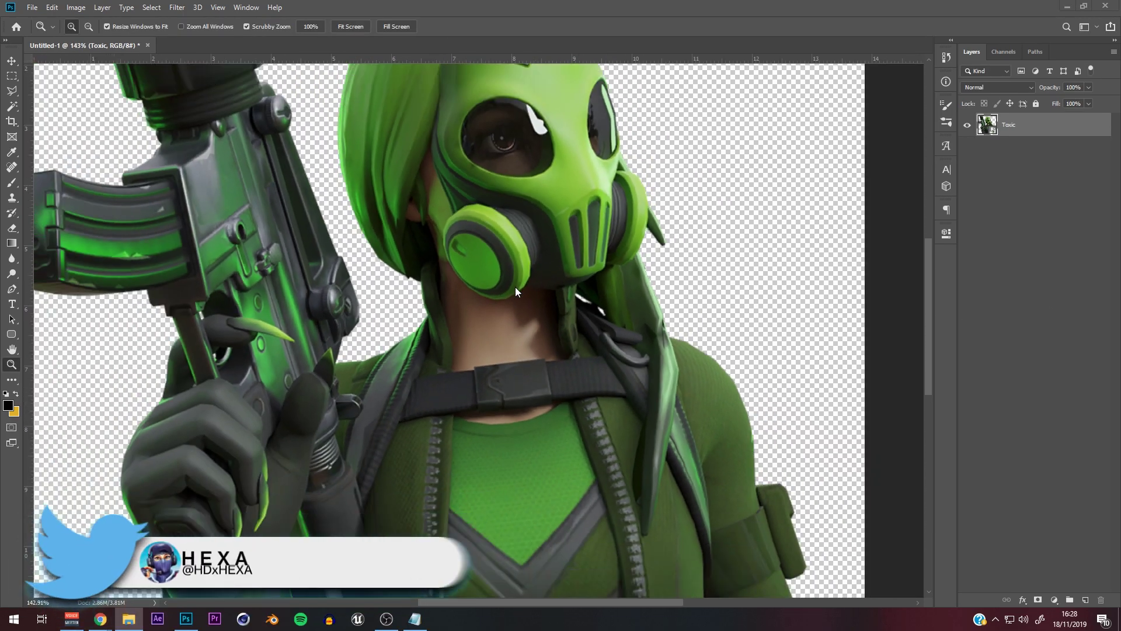
left_click_drag(515, 287, 457, 288)
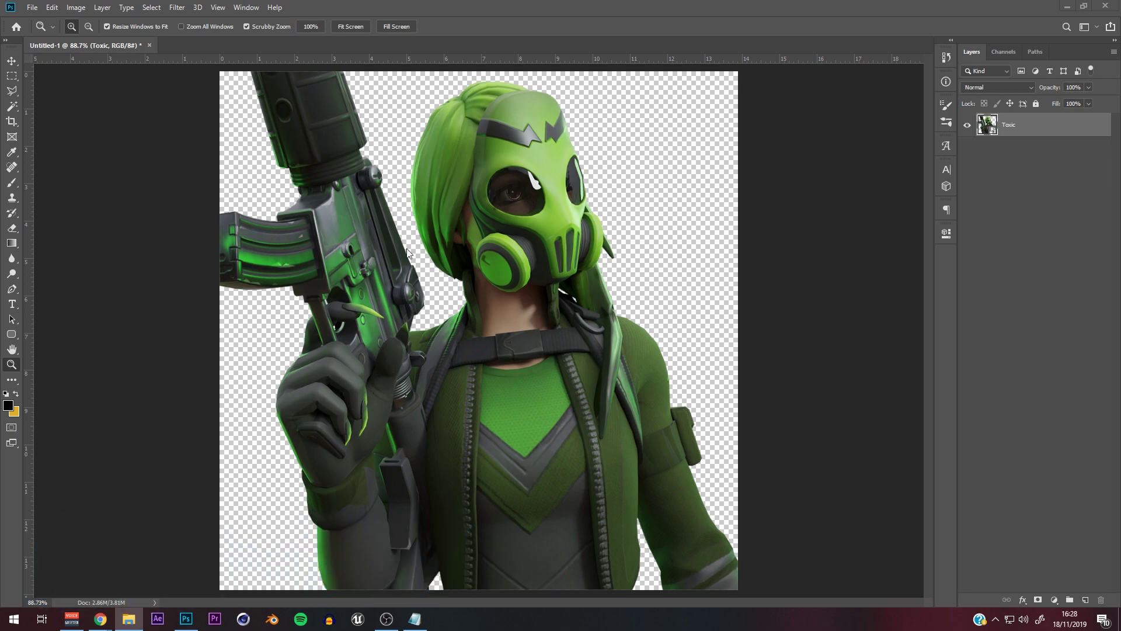
scroll(407, 249, "down", 3, "alt")
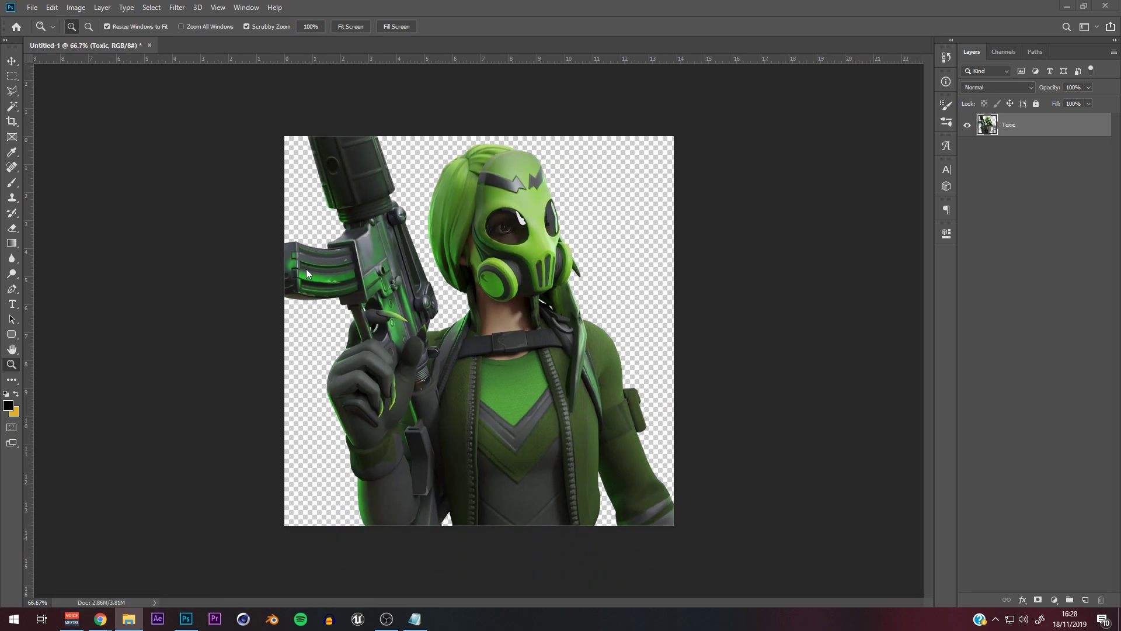
scroll(395, 221, "up", 2, "alt")
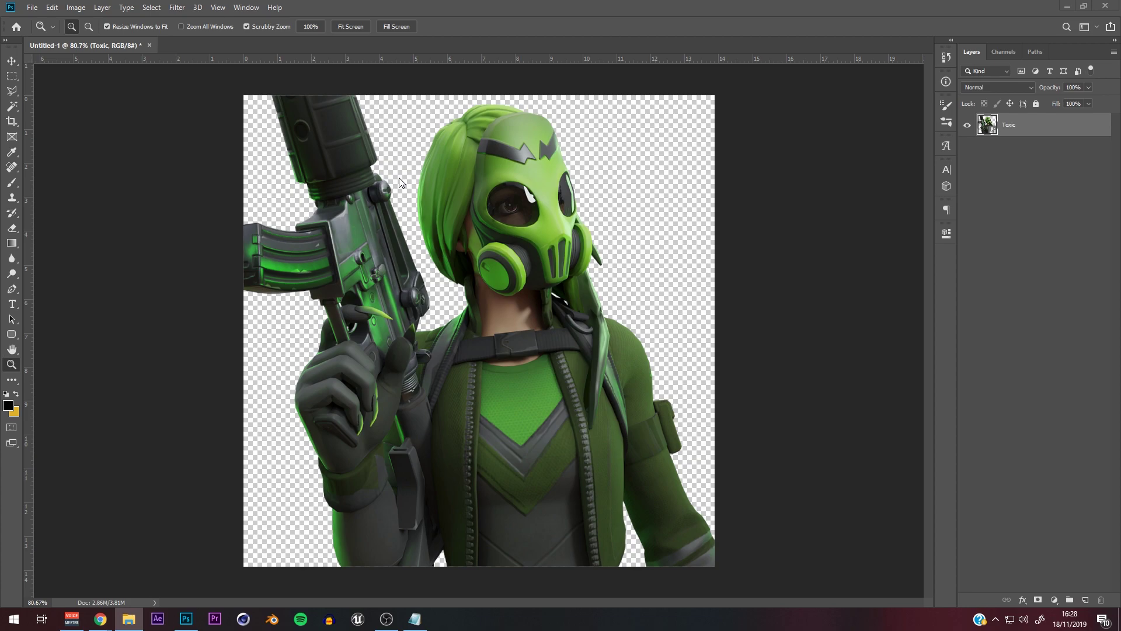
scroll(444, 239, "up", 1, "alt")
scroll(443, 239, "down", 1, "alt")
- Switch to Chrome and browse the image results for a green gas background suited to the toxic theme
left_click(101, 619)
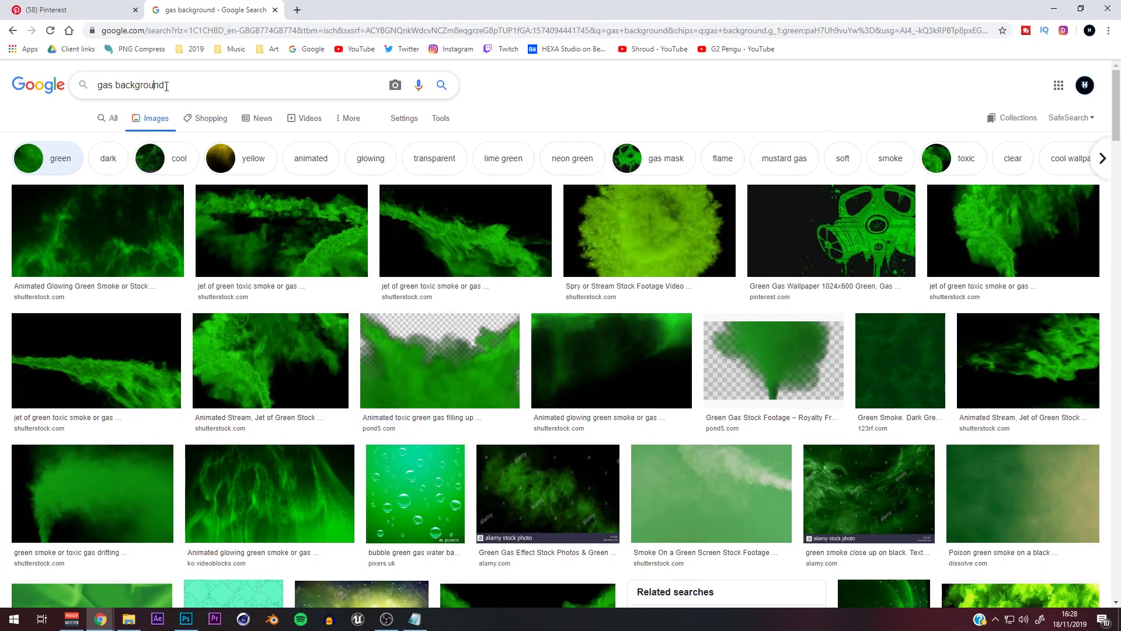
scroll(713, 263, "down", 3)
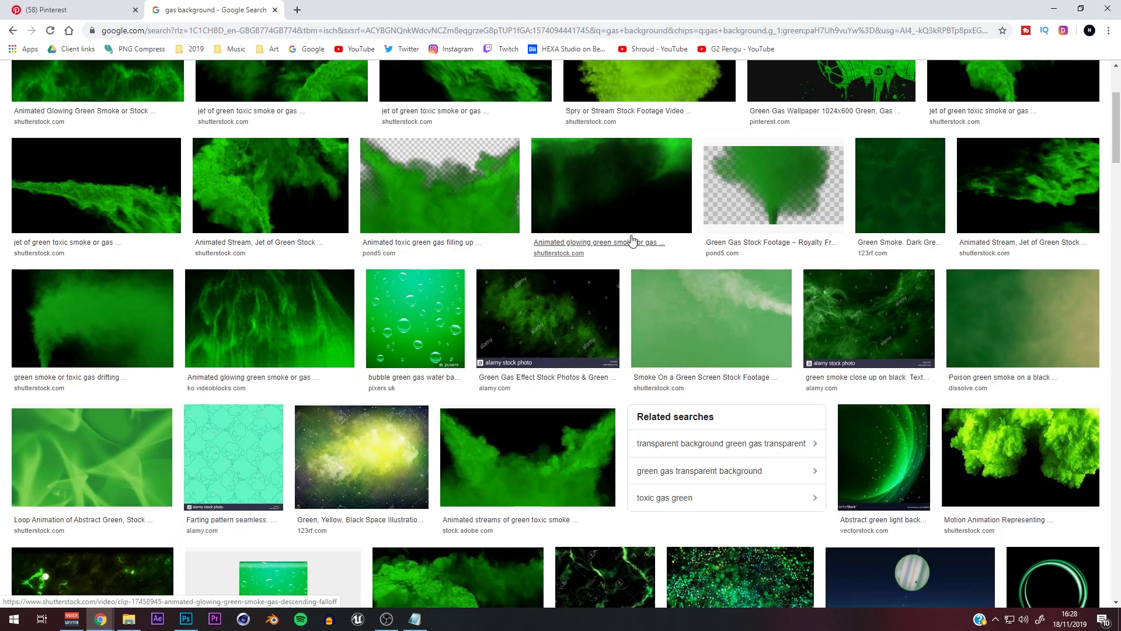
scroll(598, 277, "down", 2)
scroll(469, 408, "down", 6)
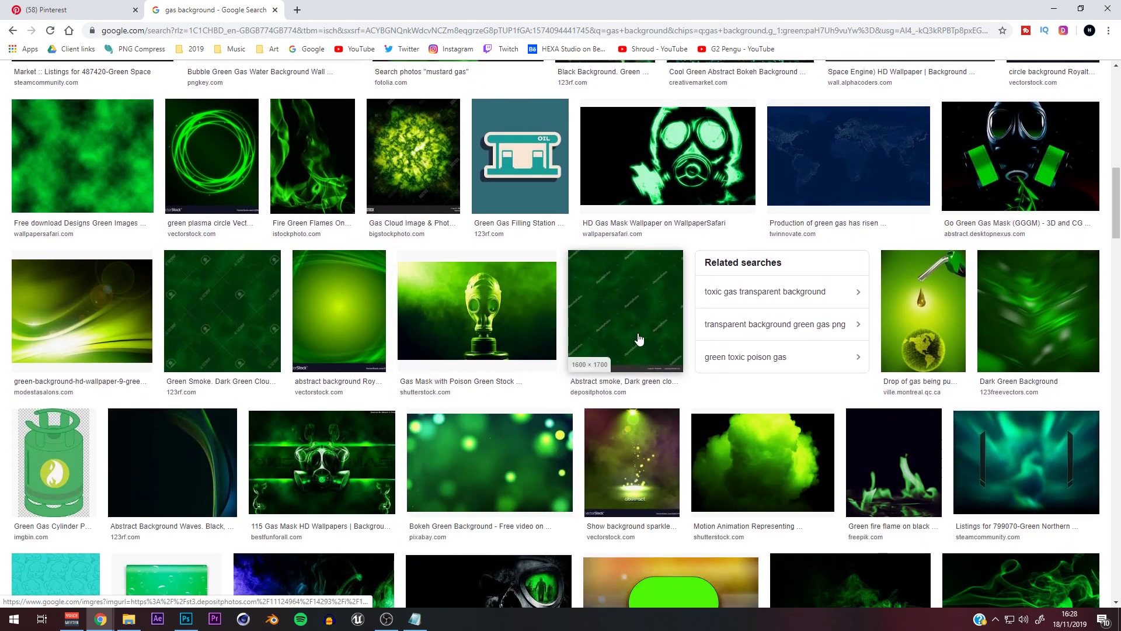
scroll(760, 351, "down", 4)
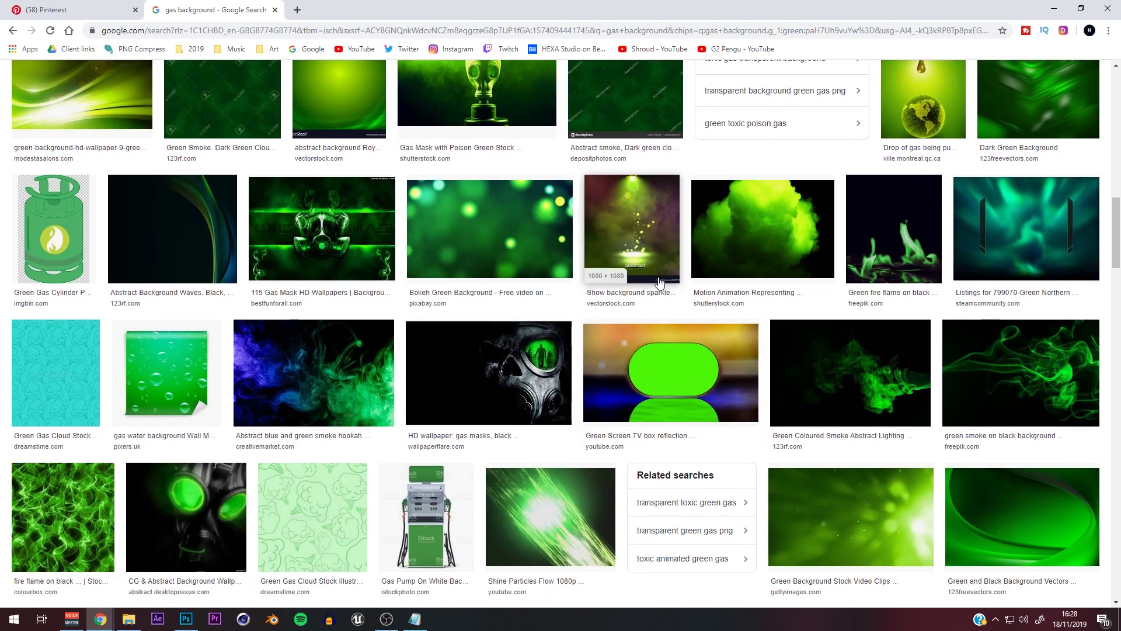
scroll(653, 288, "down", 5)
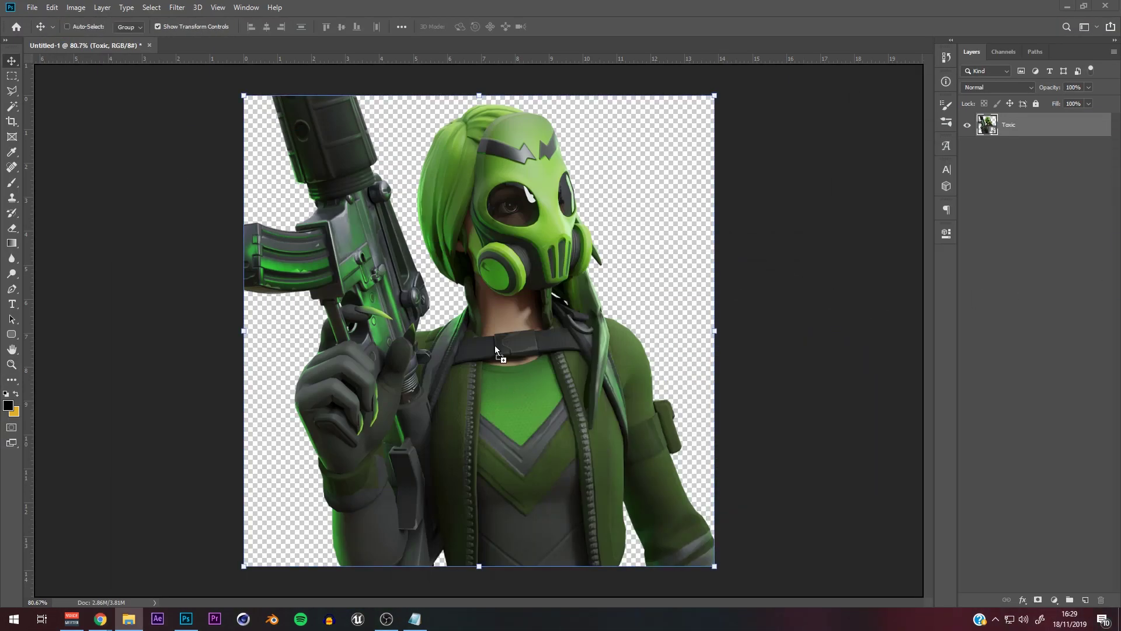
- Switch back to Photoshop and place the green gas BG image at full canvas width
left_click_drag(477, 323, 477, 323)
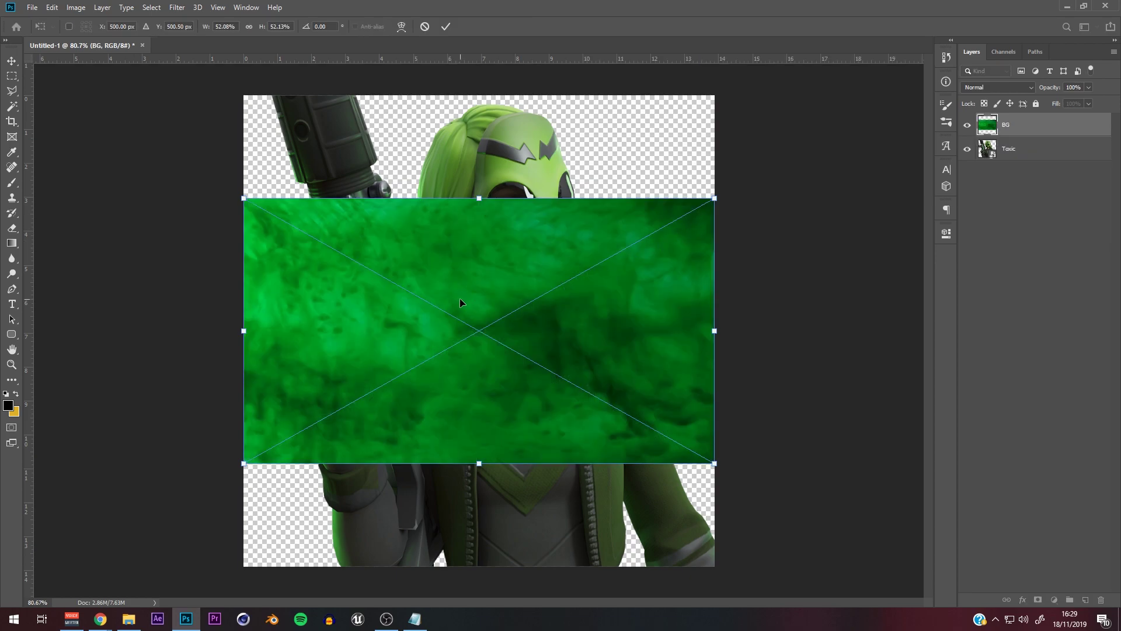
left_click(446, 26)
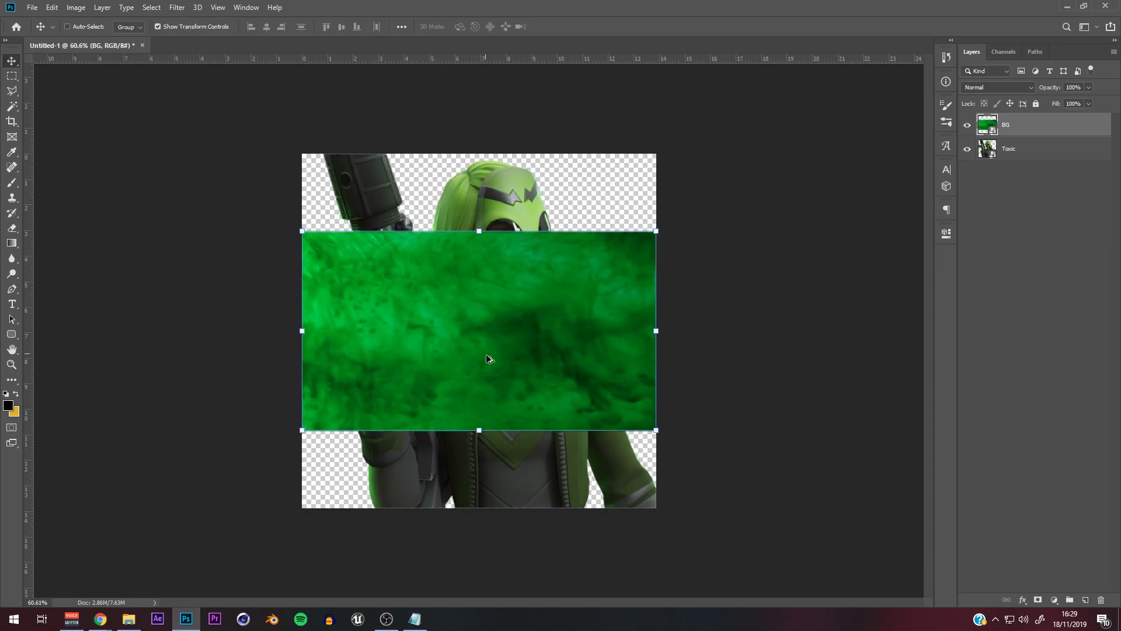
- Enlarge the BG image to about 101% centred near X 830 px so it covers the canvas, and move its layer below Toxic
scroll(353, 288, "up", 3, "alt")
scroll(616, 325, "down", 5, "alt")
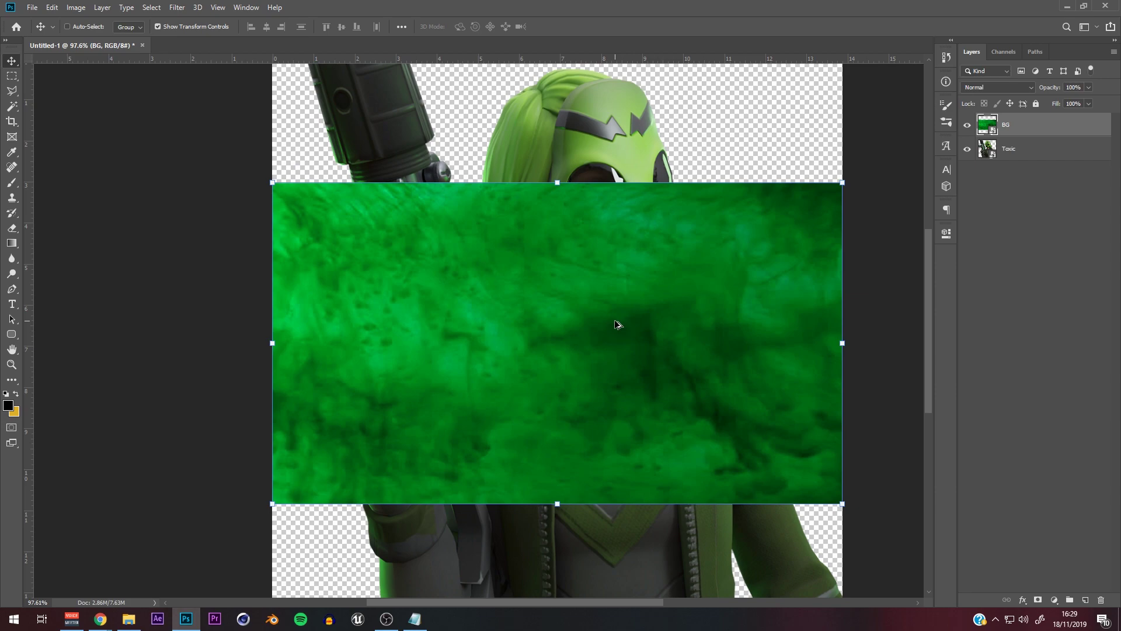
scroll(613, 326, "up", 5, "alt")
scroll(518, 331, "down", 6, "alt")
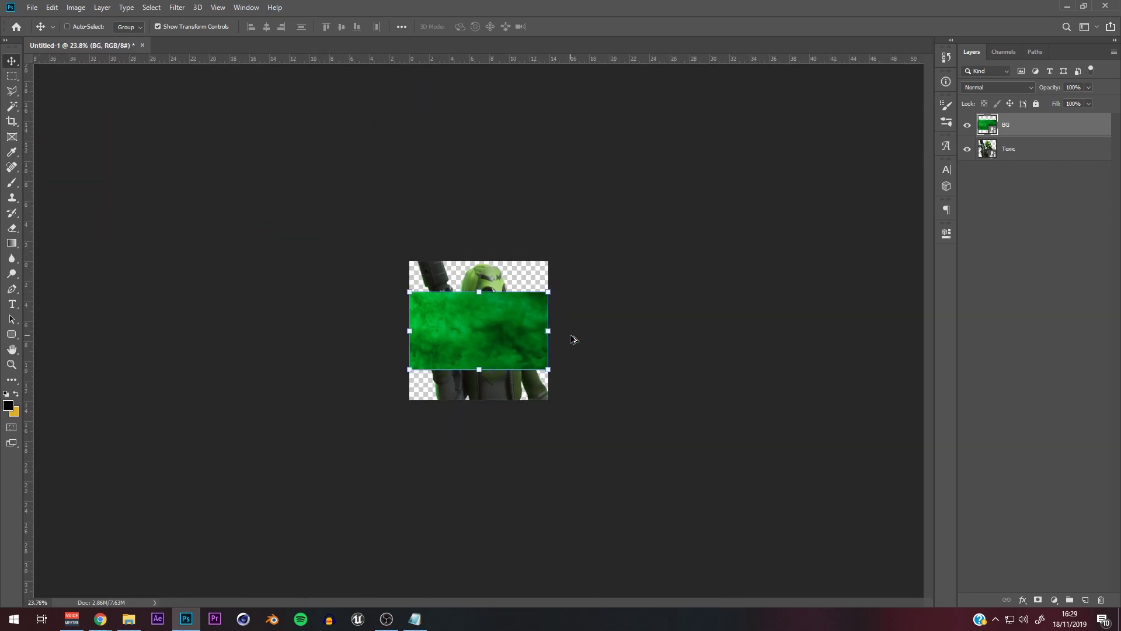
scroll(573, 338, "up", 2, "alt")
left_click(614, 254)
left_click_drag(614, 255, 754, 209, "alt")
left_click_drag(538, 257, 625, 265)
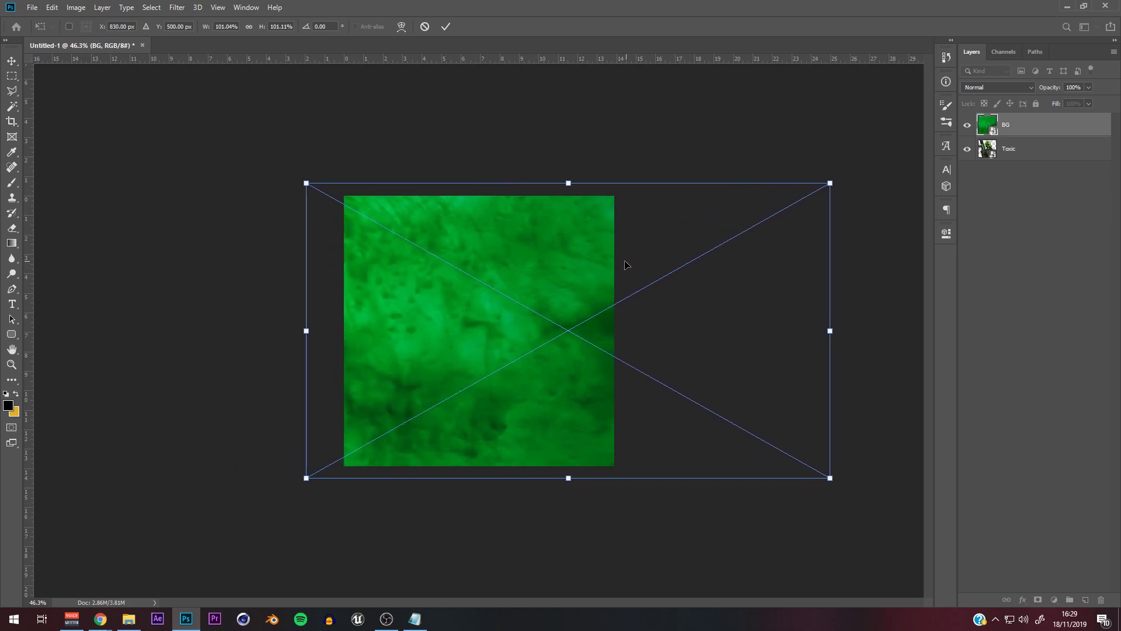
left_click(446, 27)
left_click_drag(1028, 141, 1025, 160)
scroll(482, 333, "up", 2, "alt")
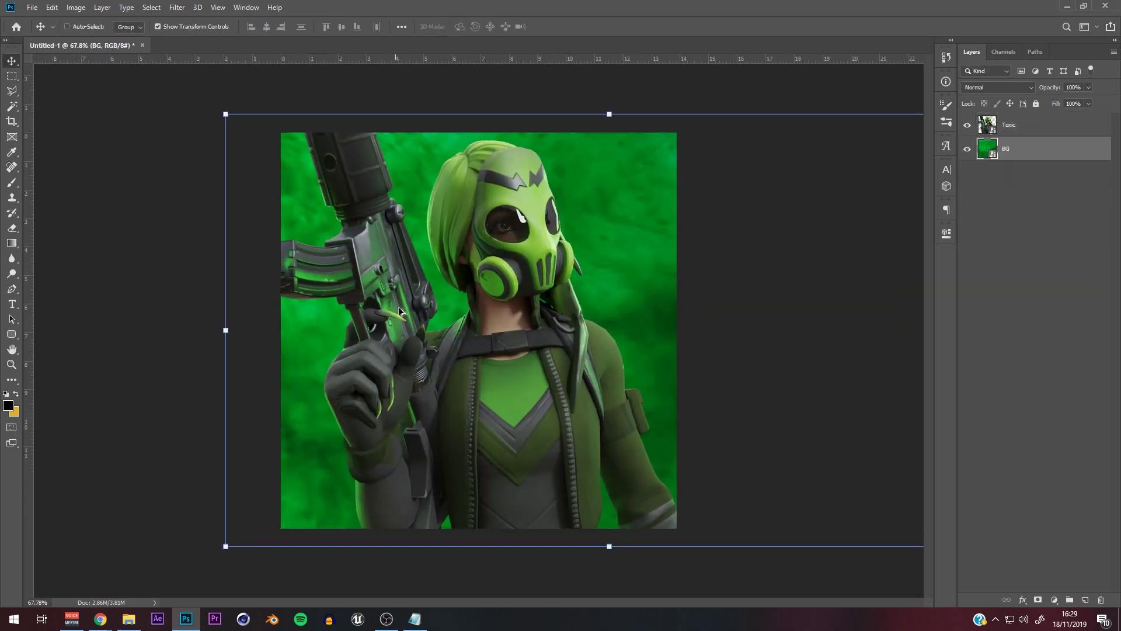